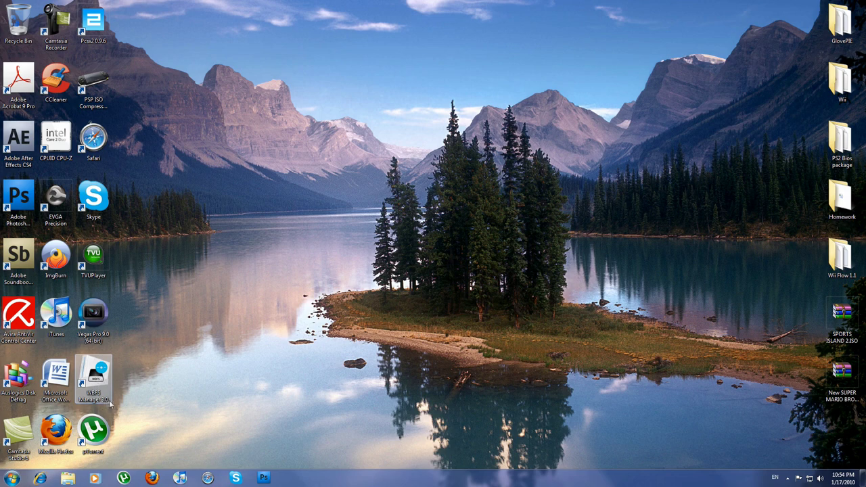
Launch WBFS Manager 3.0, close the update notice, and choose drive H: as the target drive
double_click(104, 390)
double_click(105, 381)
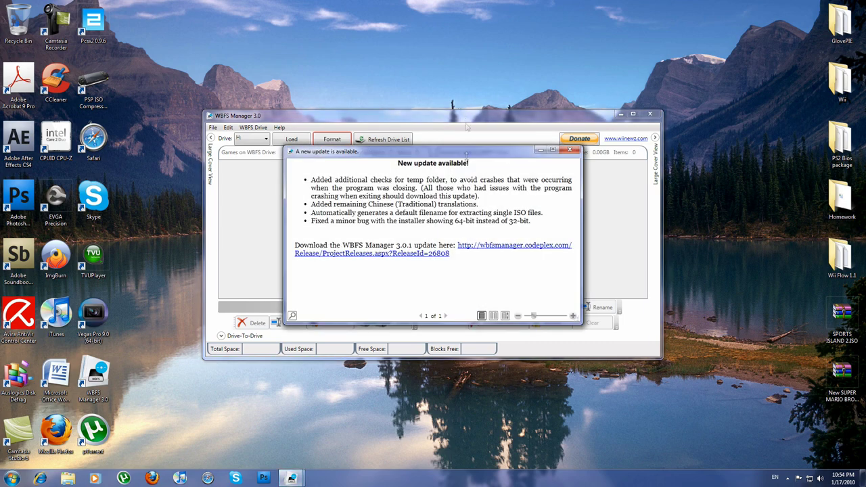
left_click(567, 151)
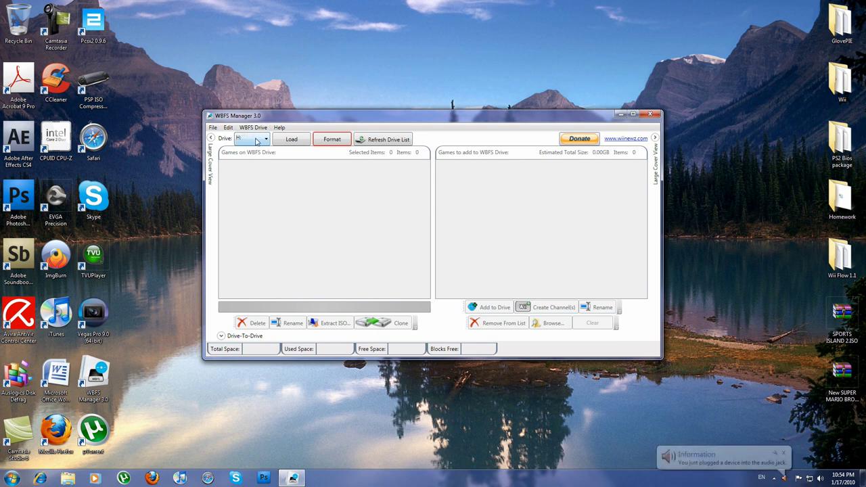
left_click(256, 140)
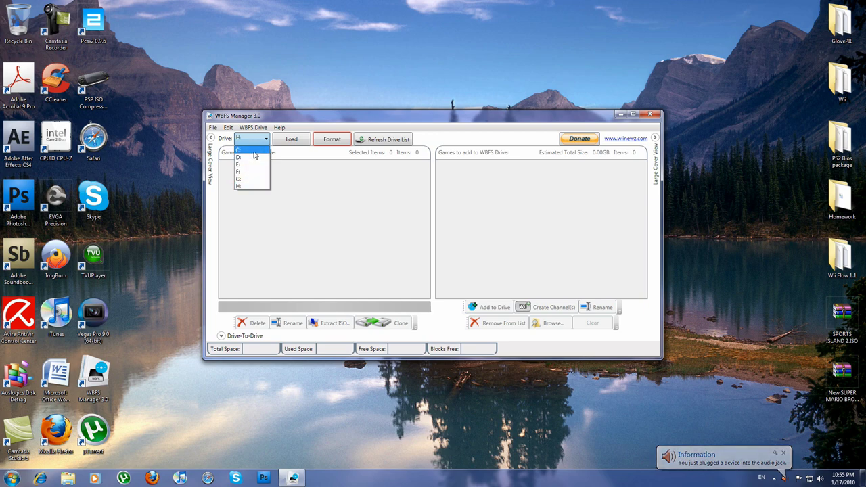
left_click(253, 187)
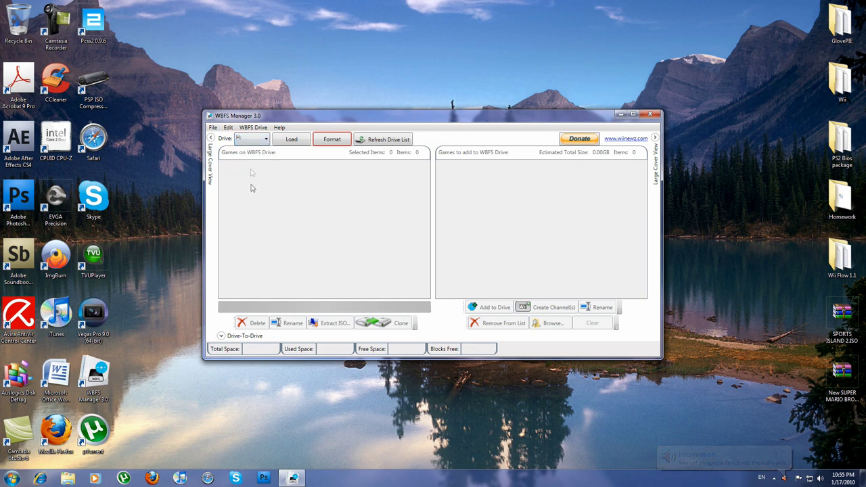
Load drive H: and select its games New SUPER MARIO BROS. Wii and SPORTS ISLAND 2
left_click(291, 140)
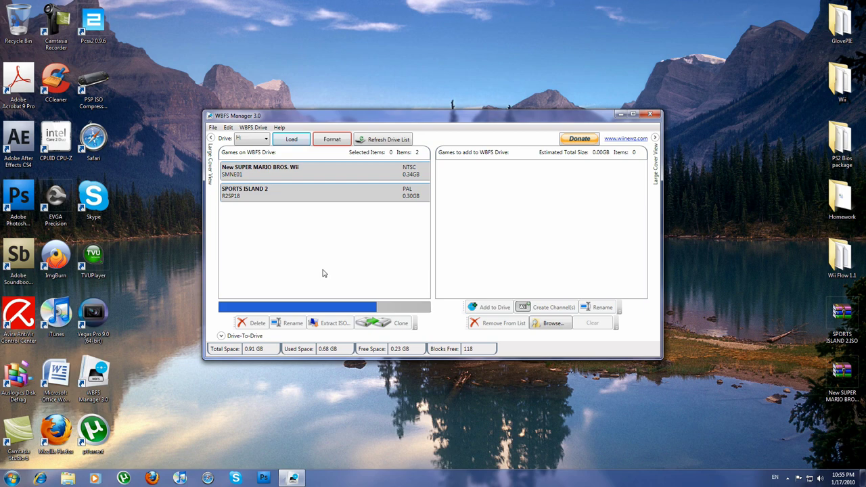
left_click(290, 176)
left_click(289, 196)
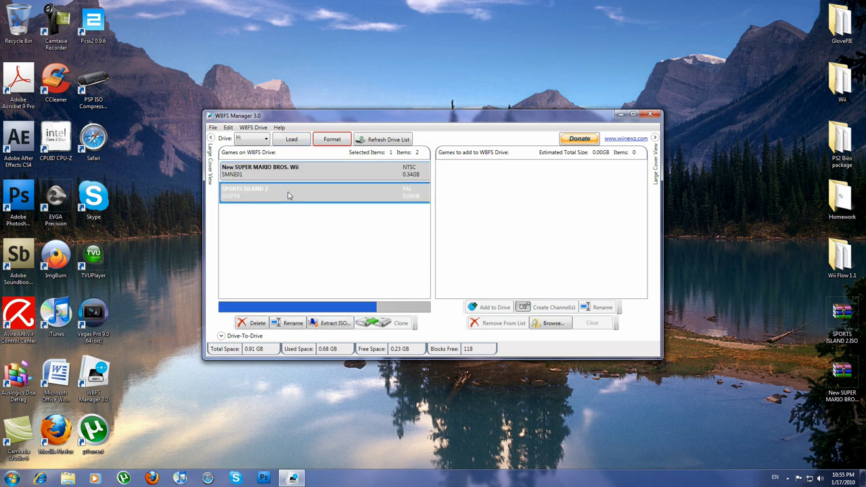
left_click(548, 329)
Queue the Desktop ISOs New SUPER MARIO BROS. Wii and SPORTS ISLAND 2, 0.64GB total
left_click(330, 207)
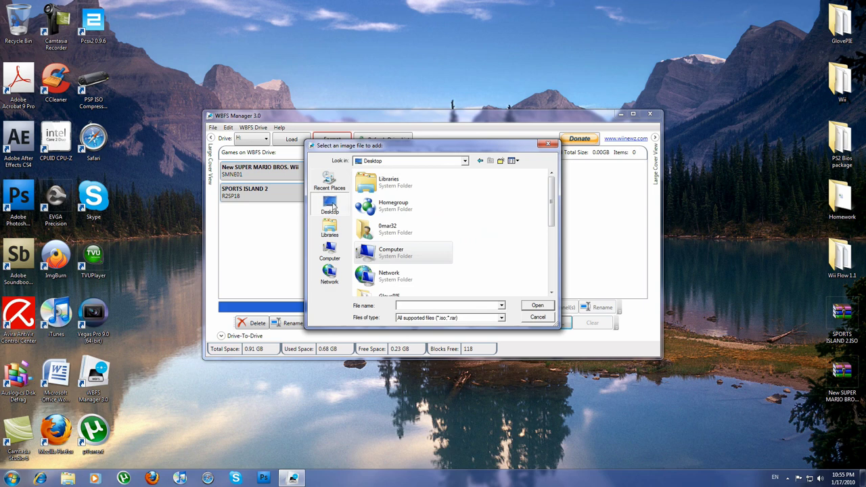
scroll(540, 203, "down", 10)
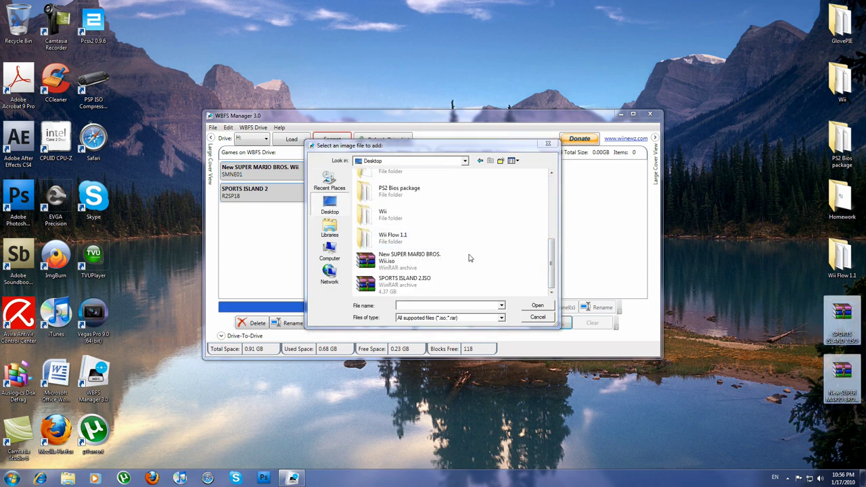
left_click_drag(468, 253, 406, 298)
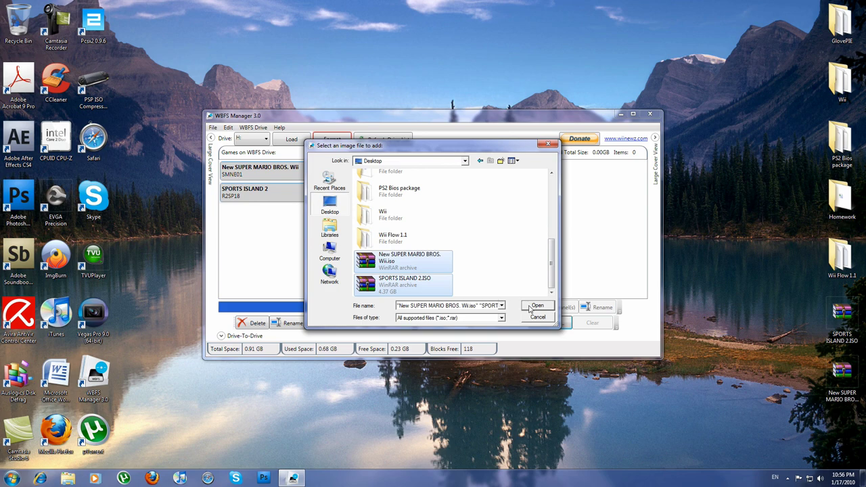
left_click(535, 306)
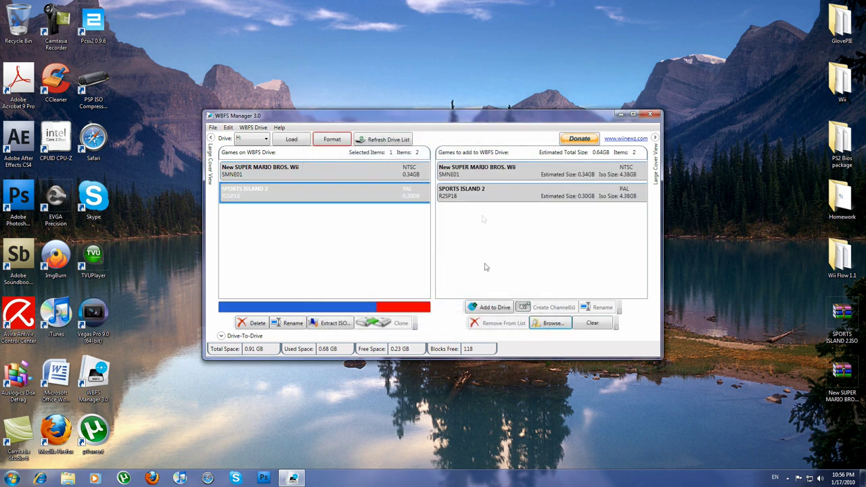
left_click(479, 179)
left_click(477, 192)
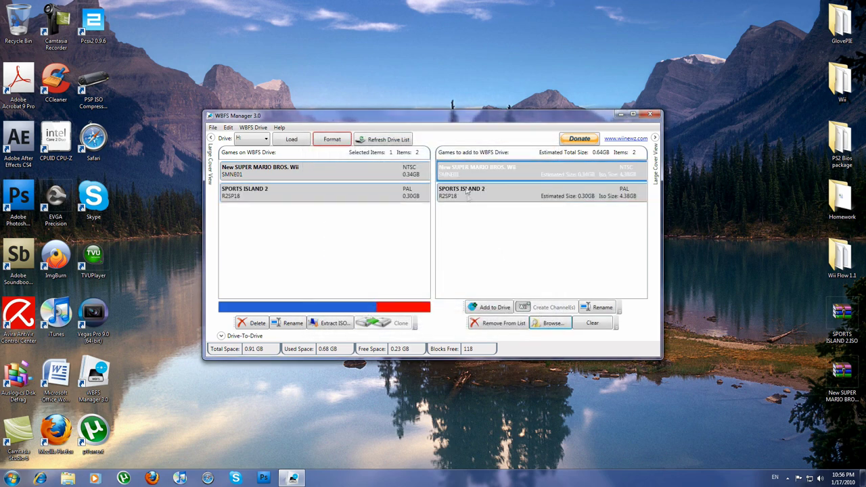
left_click(467, 177)
left_click(820, 249)
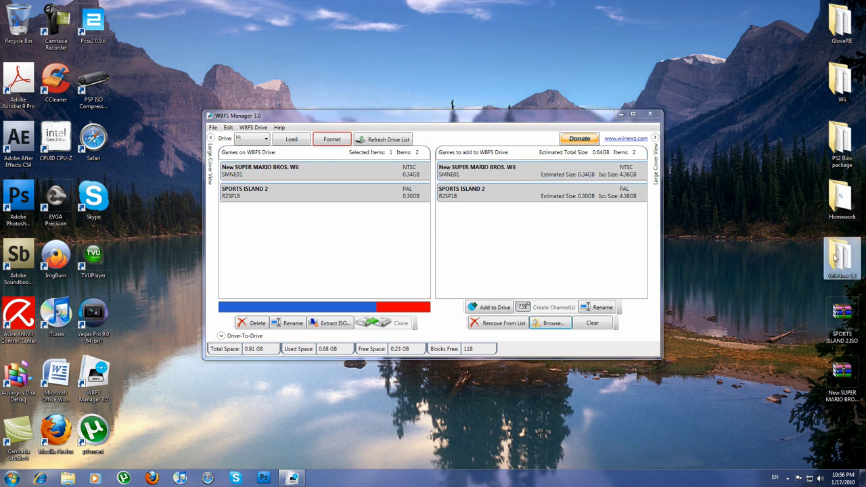
left_click(561, 121)
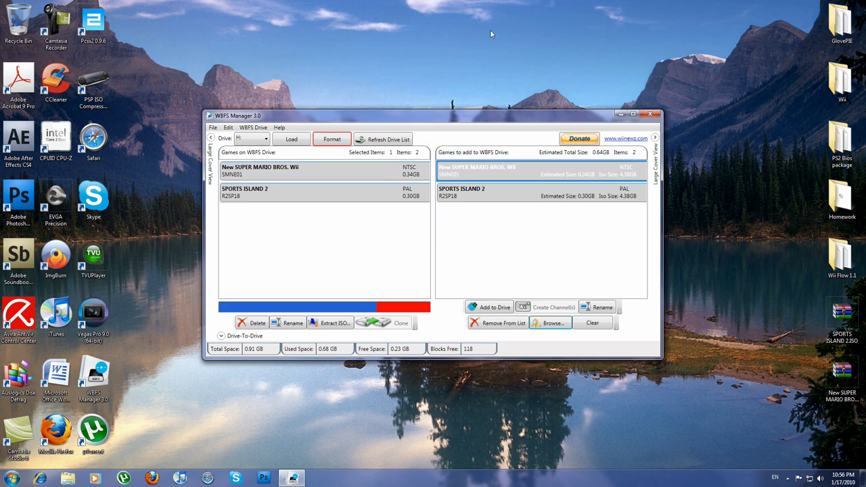
Delete SPORTS ISLAND 2 and New SUPER MARIO BROS. Wii from drive H:, confirming each removal
left_click(265, 195)
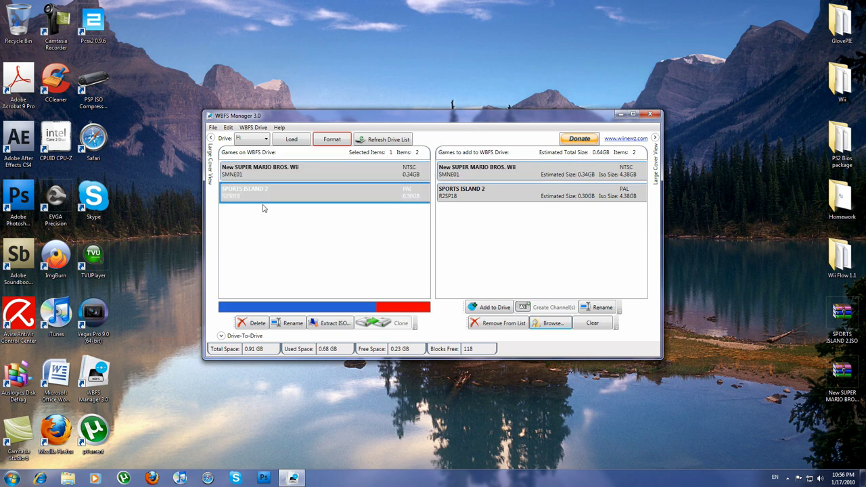
left_click(263, 174, "ctrl")
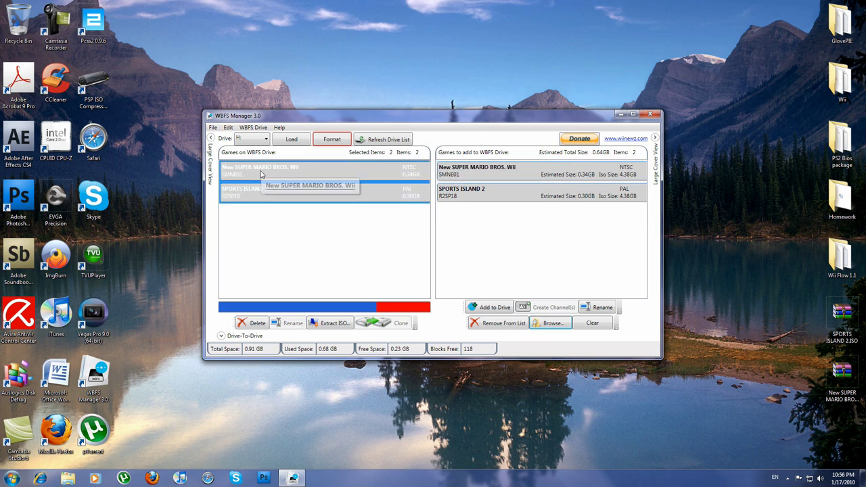
left_click(260, 324)
left_click(464, 269)
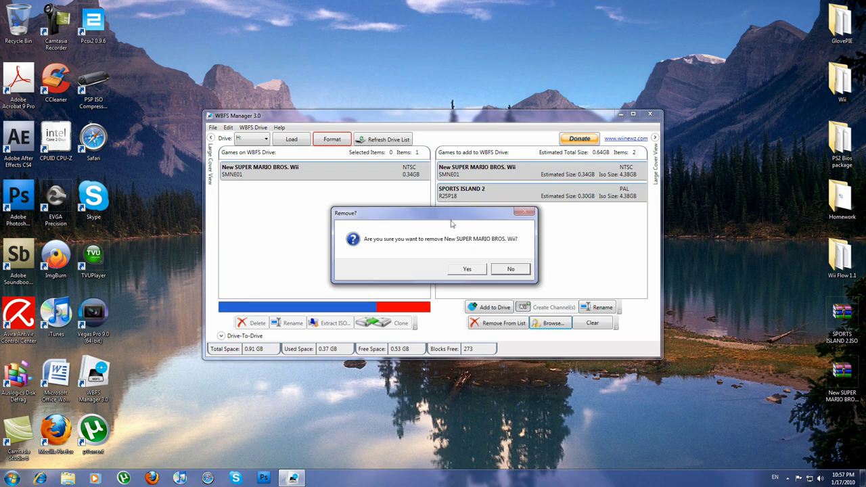
left_click(468, 270)
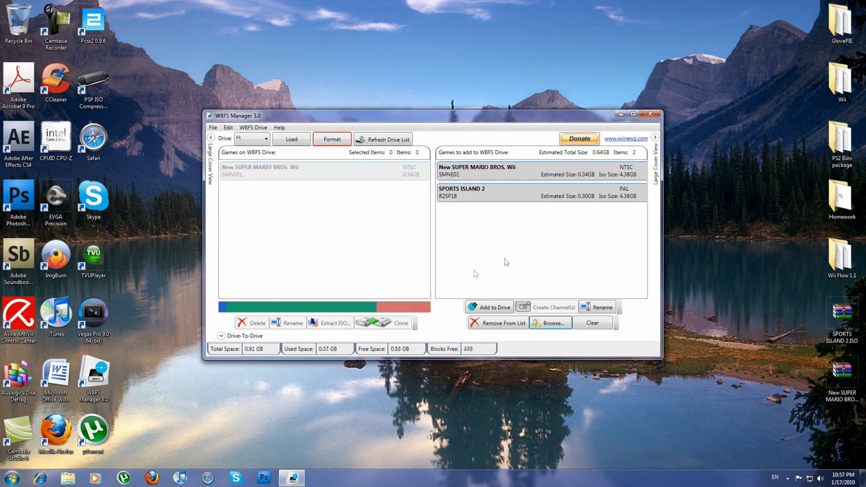
left_click(478, 189)
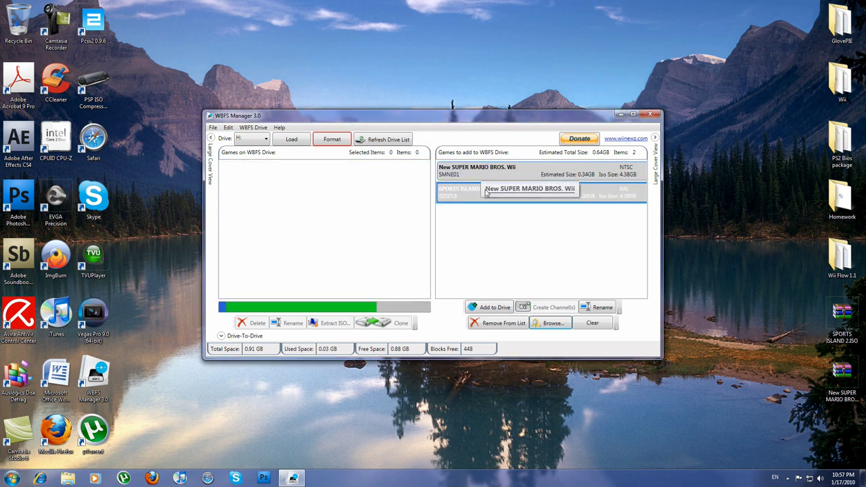
left_click(480, 177)
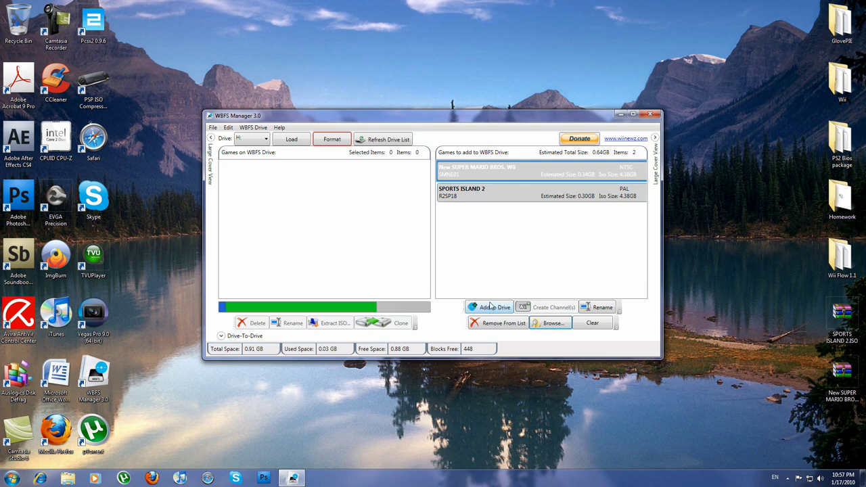
Write both queued games onto drive H: with Add to Drive and wait for completion
mouse_move(473, 171)
left_mouse_down()
mouse_move(477, 183)
mouse_move(460, 174)
left_mouse_up()
left_click(493, 308)
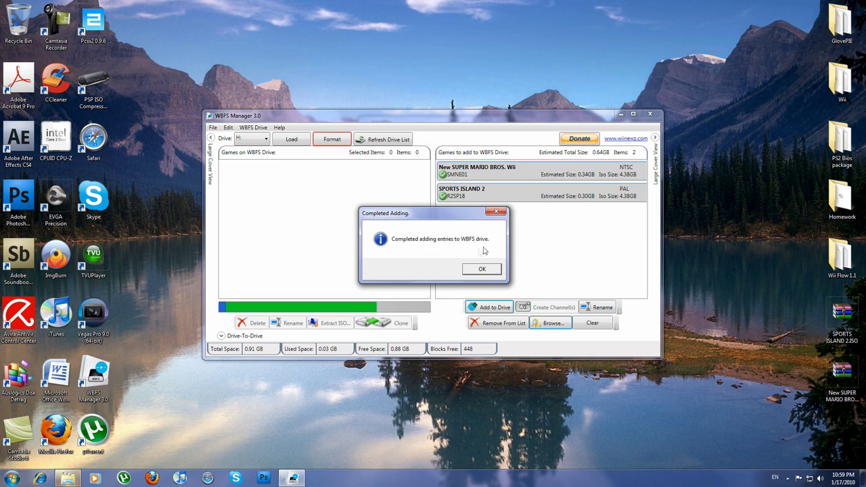
Dismiss the completion notice, minimise WBFS Manager, and open Removable Disk (E:) and Wii Flow 1.1
left_click(481, 270)
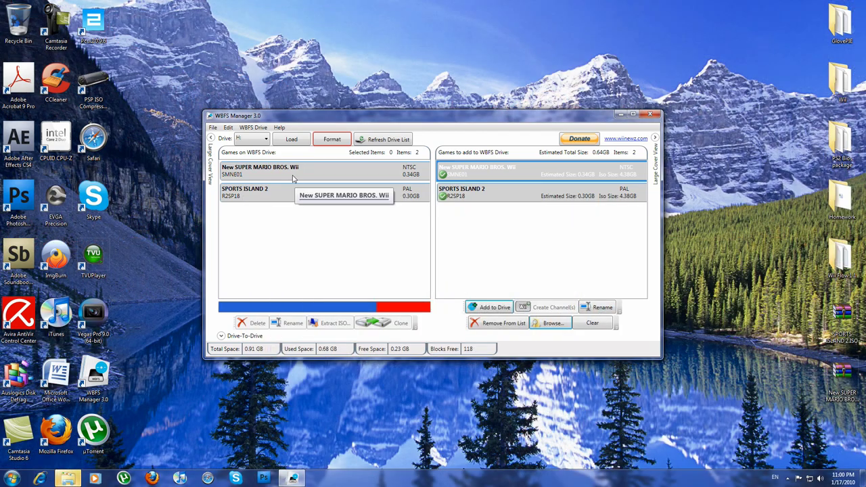
left_click(620, 114)
left_click(426, 268)
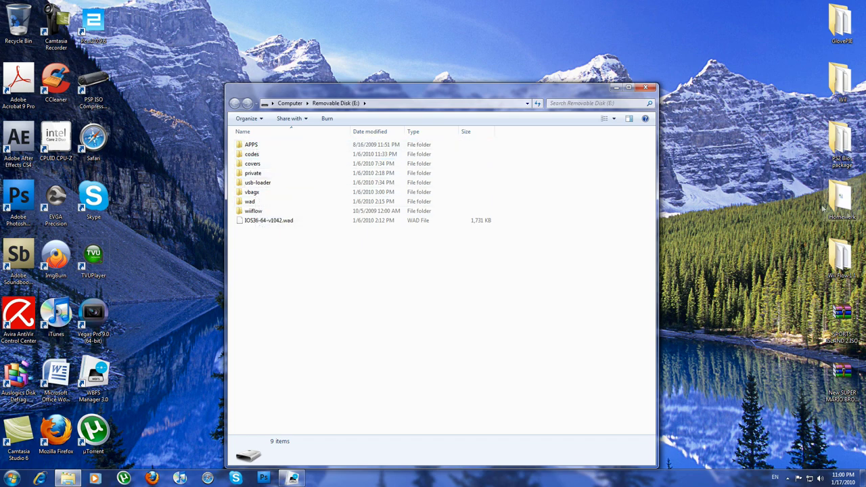
double_click(842, 257)
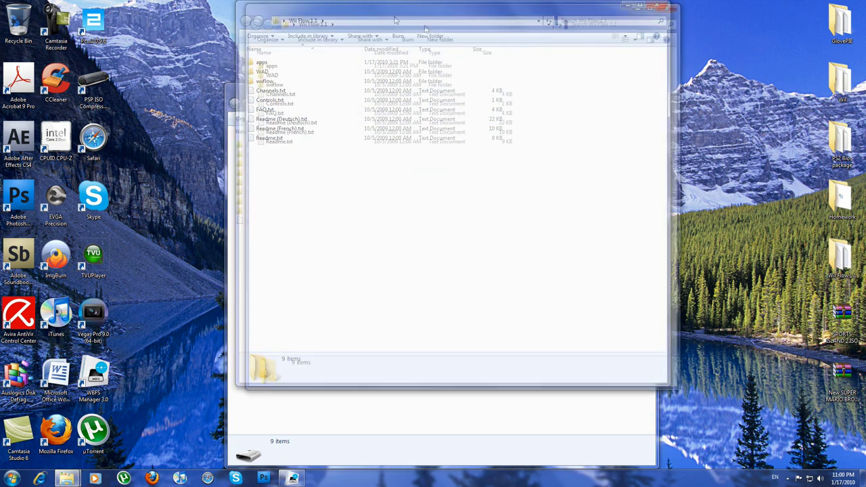
Copy the WiiFlow folder from Wii Flow 1.1's apps folder and open APPS on Removable Disk (E:)
left_click_drag(396, 20, 592, 95)
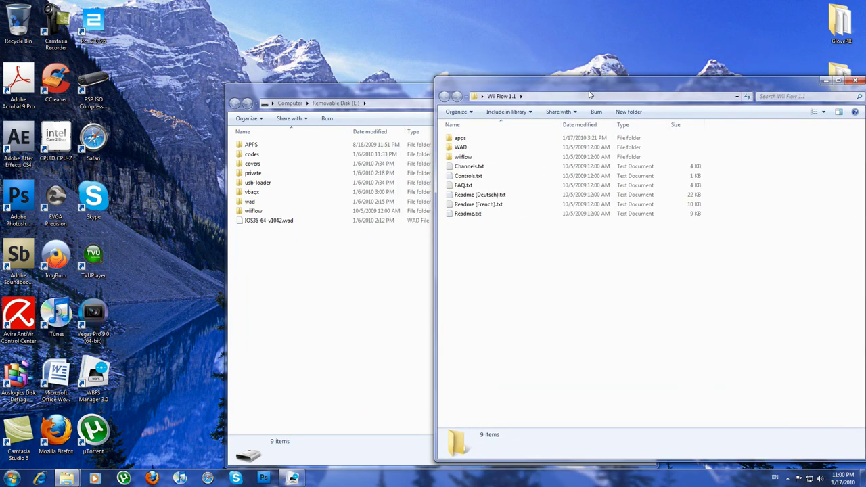
double_click(462, 139)
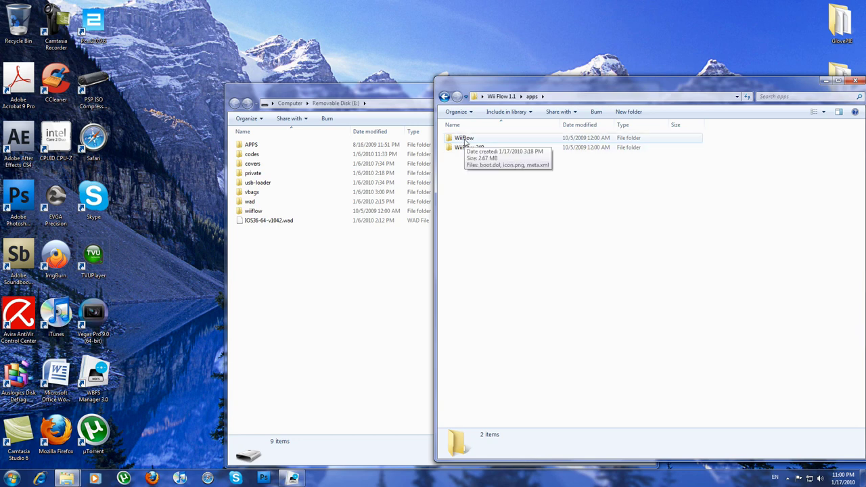
right_click(465, 140)
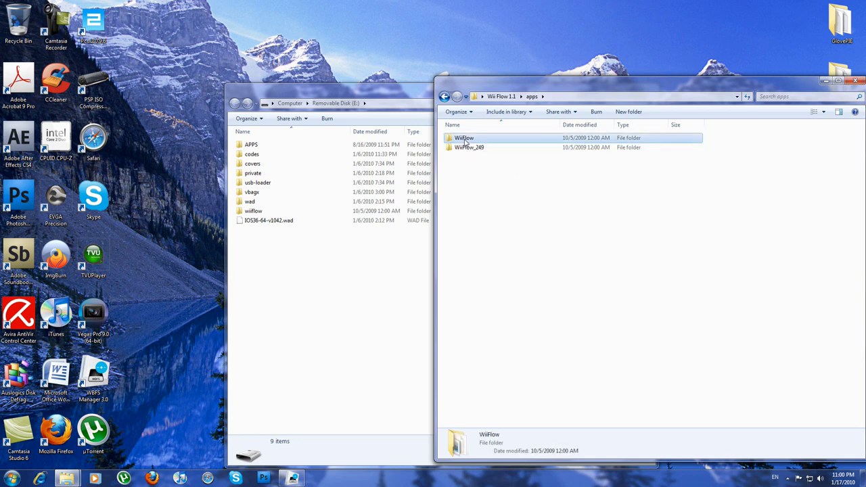
left_click(486, 296)
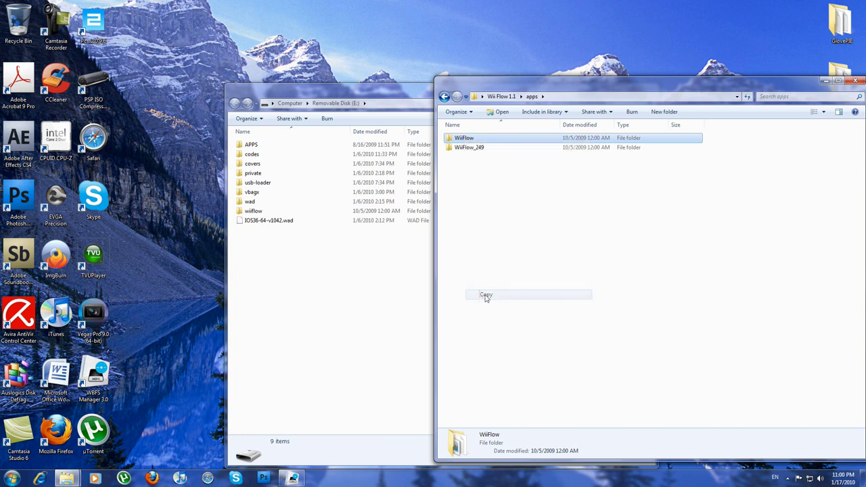
left_click(264, 331)
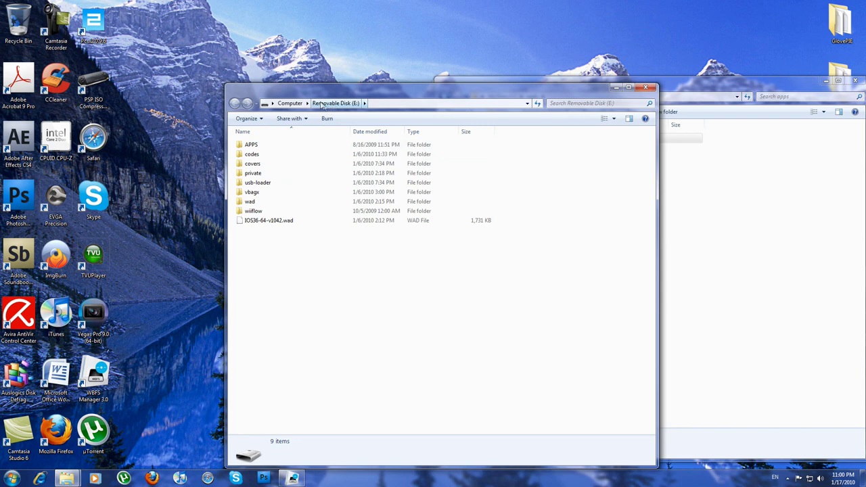
double_click(250, 145)
Paste WiiFlow into APPS, merging and replacing all conflicting files, then retry after the write-protect error
right_click(288, 277)
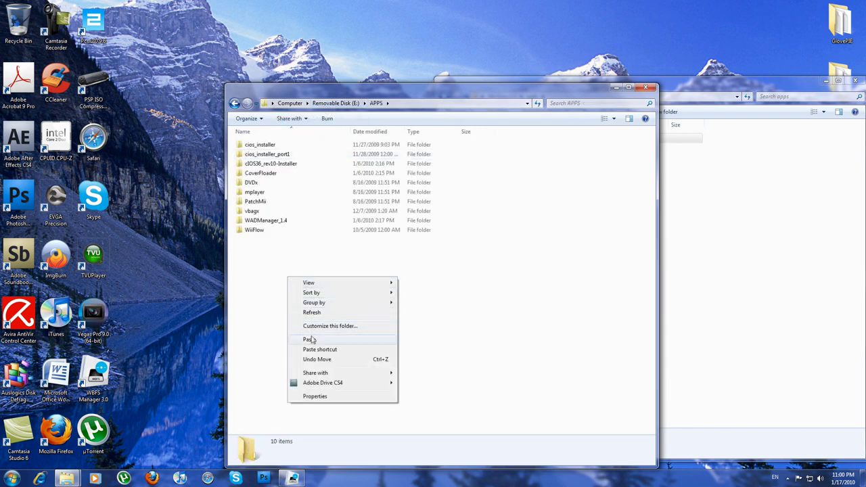
left_click(311, 339)
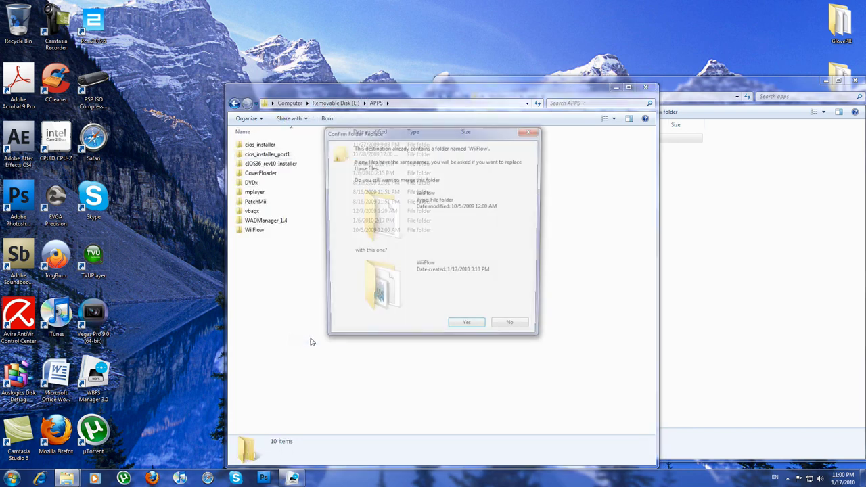
left_click(469, 330)
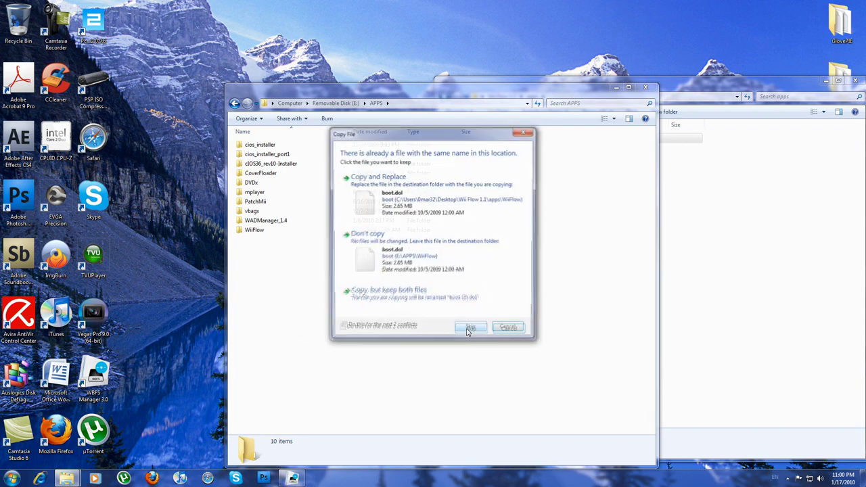
left_click(387, 328)
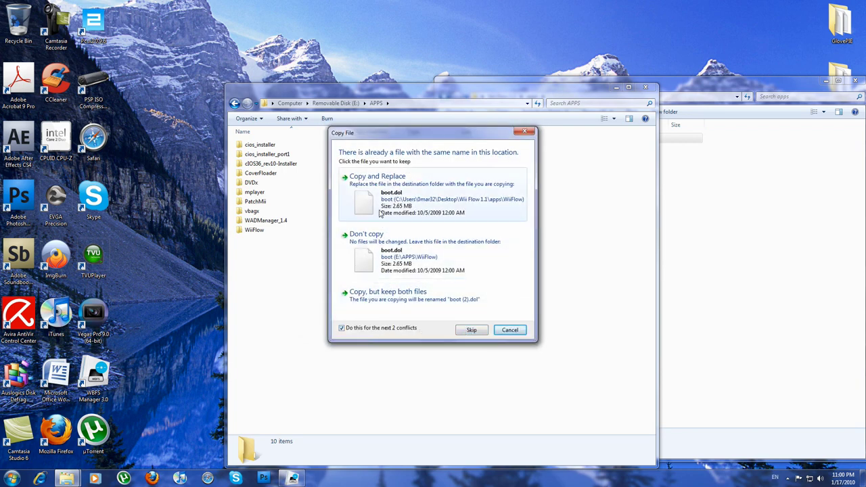
left_click(380, 214)
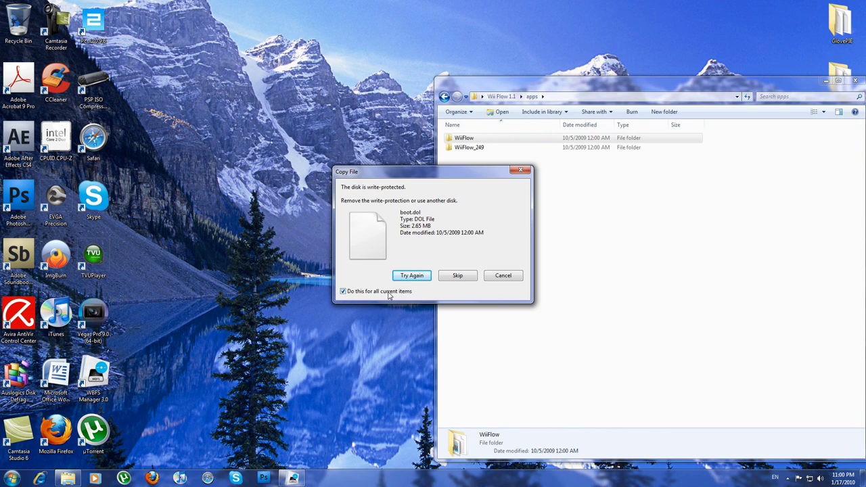
left_click(423, 277)
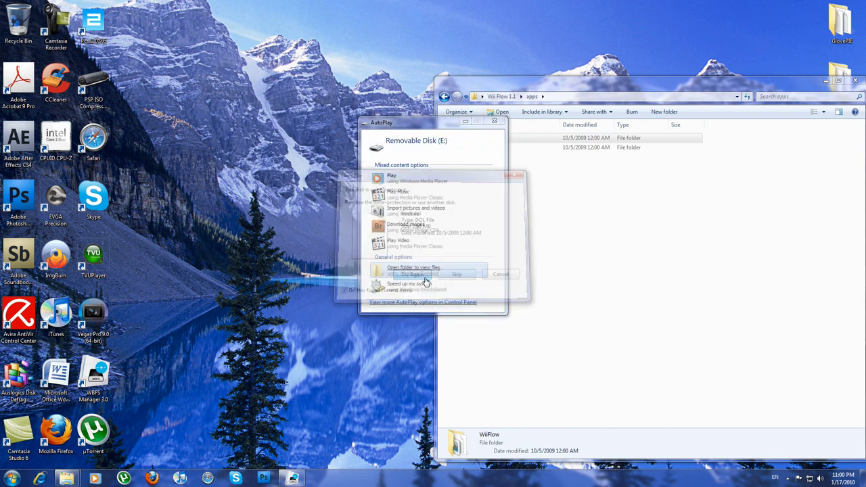
Retry the copy, open Removable Disk (E:), and return the Wii Flow window to Wii Flow 1.1
left_click(434, 274)
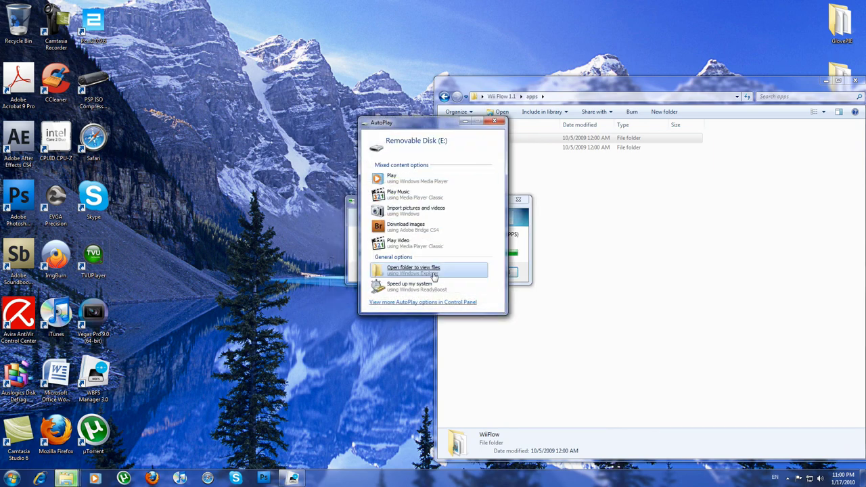
left_click(433, 274)
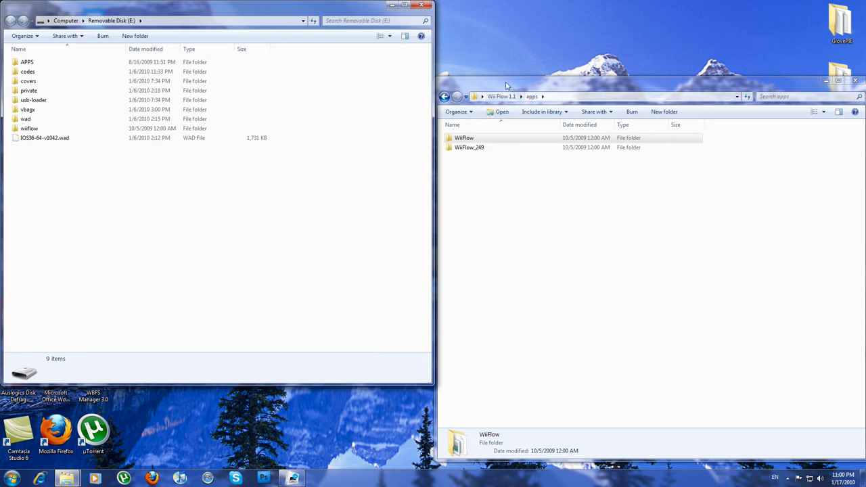
left_click_drag(506, 86, 444, 86)
left_click(385, 96)
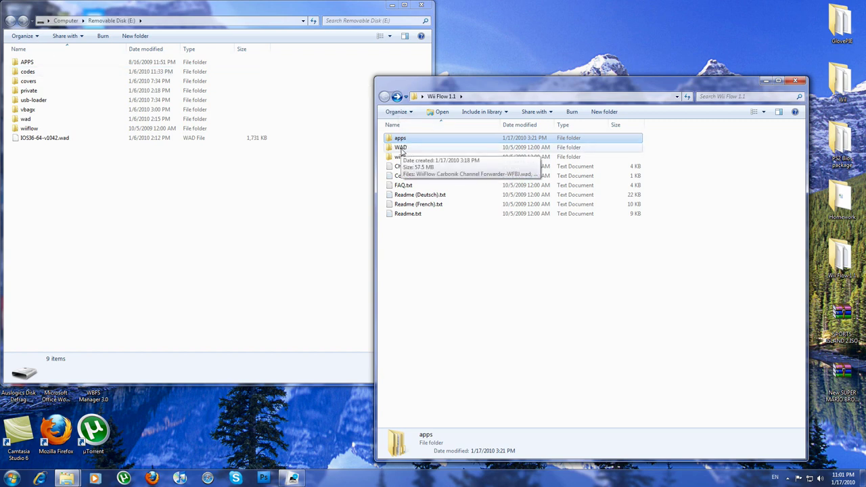
Check APPS and WADManager_1.4 on the disk, return to its root, and open Wii Flow 1.1's WAD folder
double_click(31, 64)
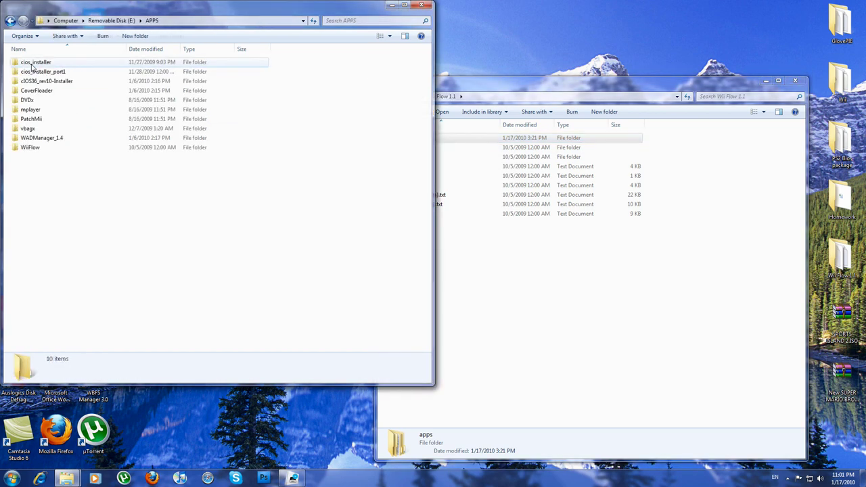
double_click(30, 139)
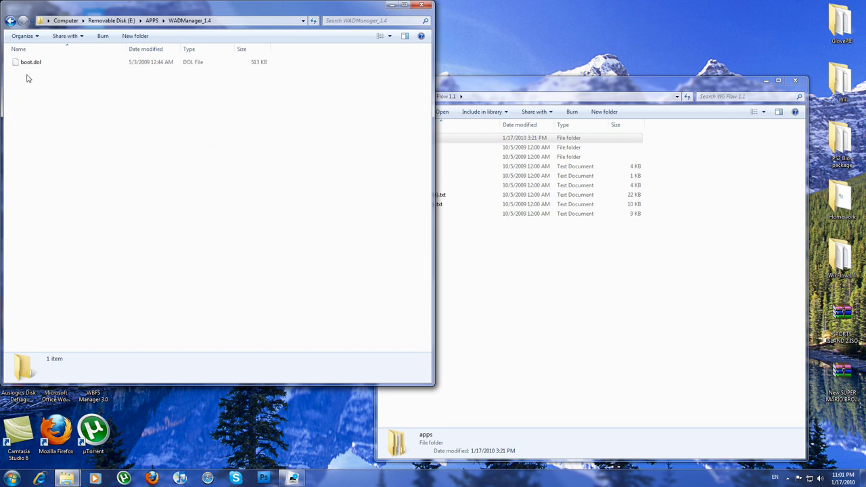
left_click(10, 21)
left_click(10, 21)
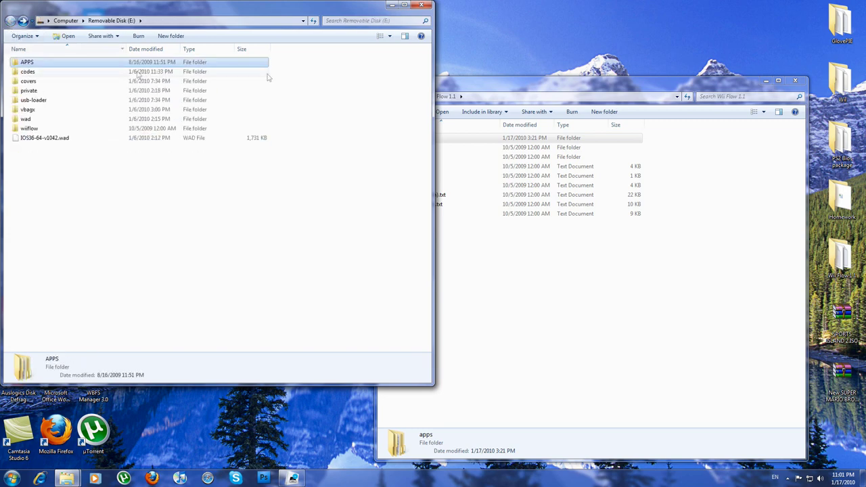
left_click(466, 85)
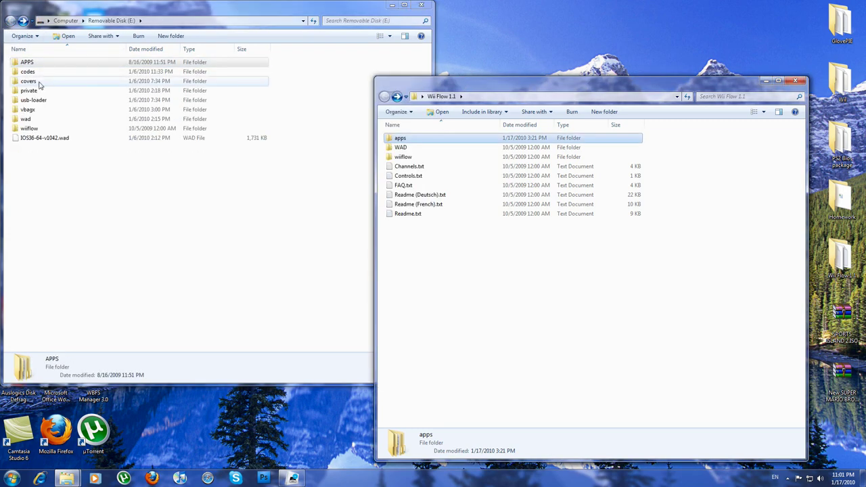
double_click(27, 61)
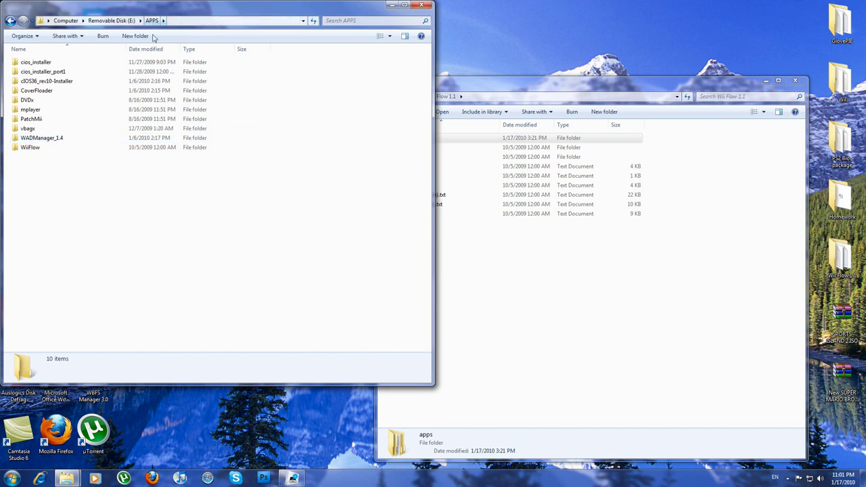
key("BackSpace")
left_click(406, 139)
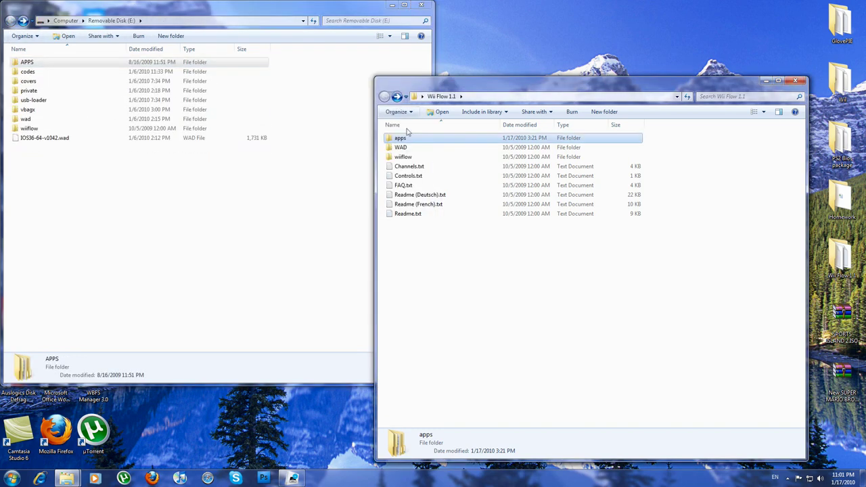
double_click(402, 147)
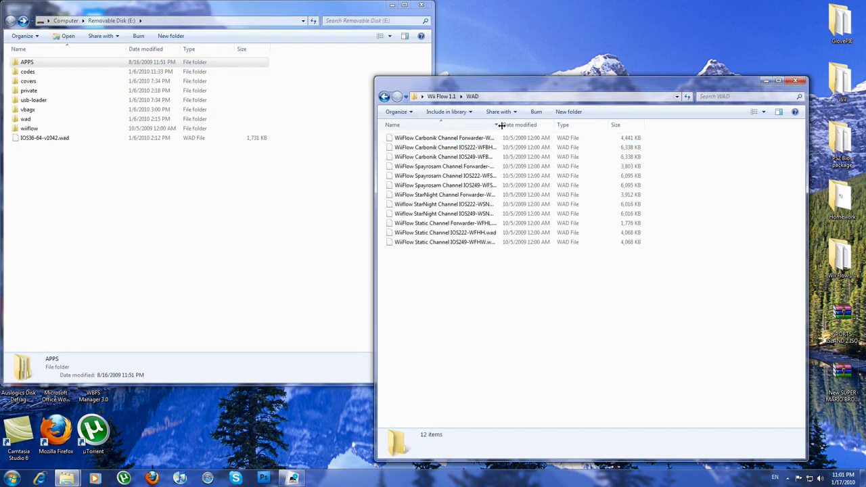
Copy WiiFlow Static Channel Forwarder-WFHL.wad into the disk's wad folder, overwriting the existing file
left_click_drag(499, 125, 524, 125)
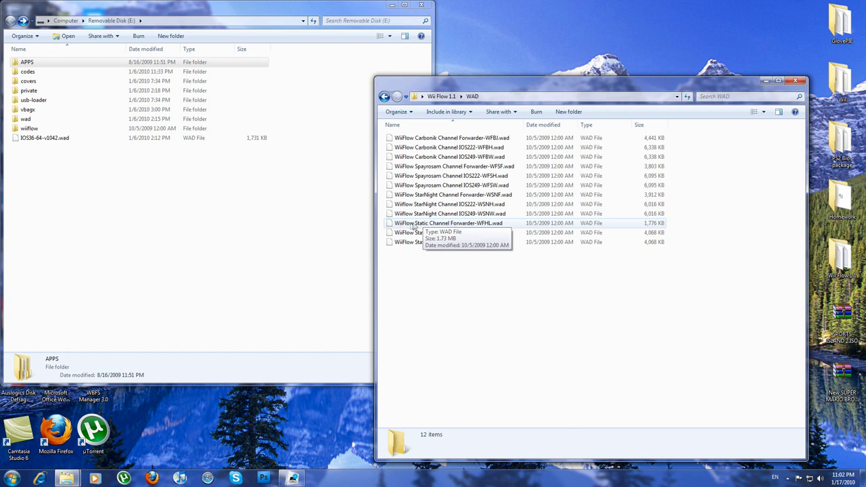
left_click_drag(414, 225, 21, 121)
left_click(379, 176)
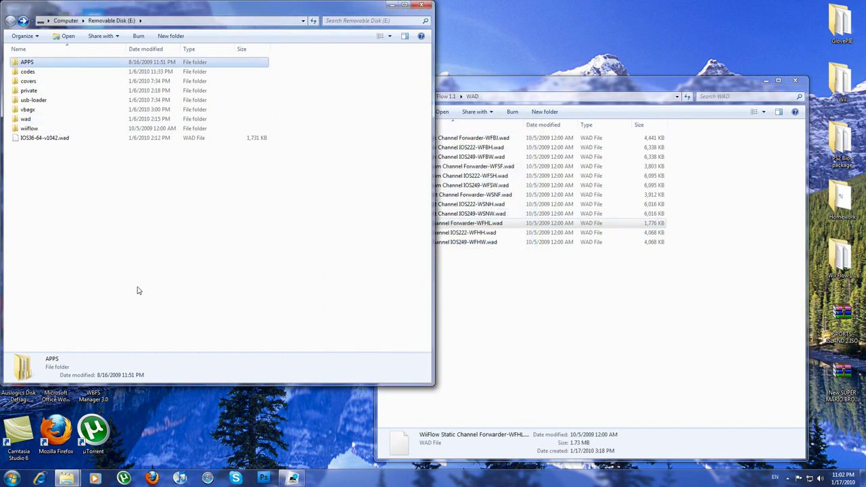
Go back to the Wii Flow 1.1 top level and drag the wiiflow folder onto the disk root
left_click_drag(467, 82, 426, 76)
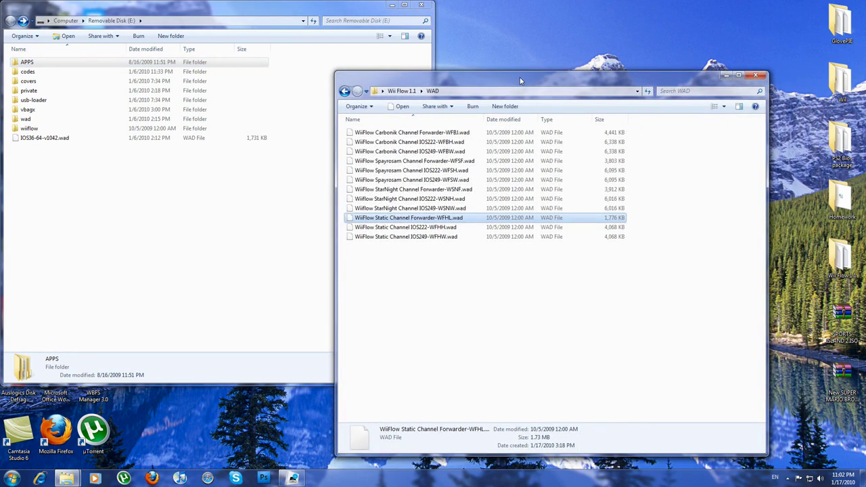
left_click(345, 91)
mouse_move(366, 151)
left_mouse_down()
mouse_move(355, 142)
mouse_move(37, 193)
mouse_move(66, 208)
mouse_move(27, 166)
mouse_move(340, 176)
mouse_move(369, 151)
left_mouse_up()
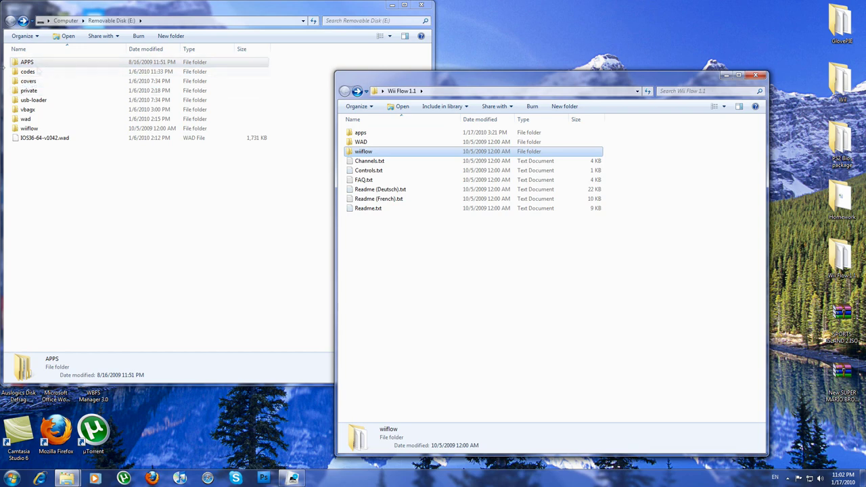
Open APPS > cios_installer on the SD card and preview its icon.png
double_click(29, 62)
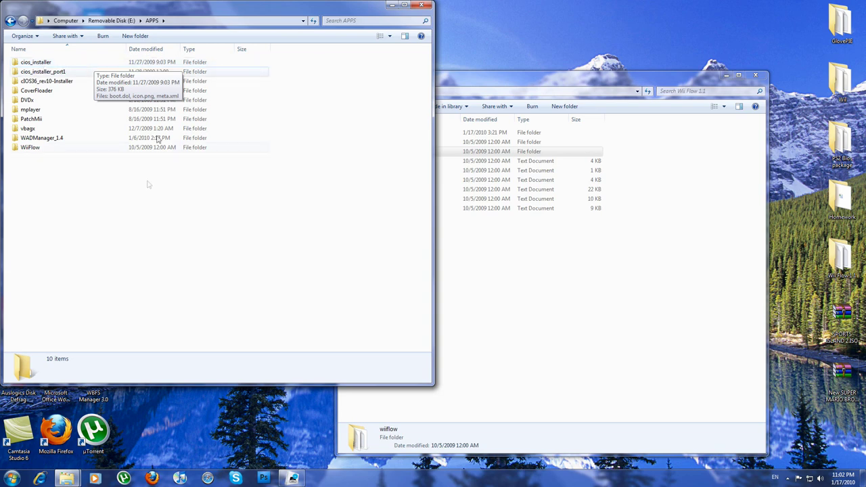
double_click(35, 62)
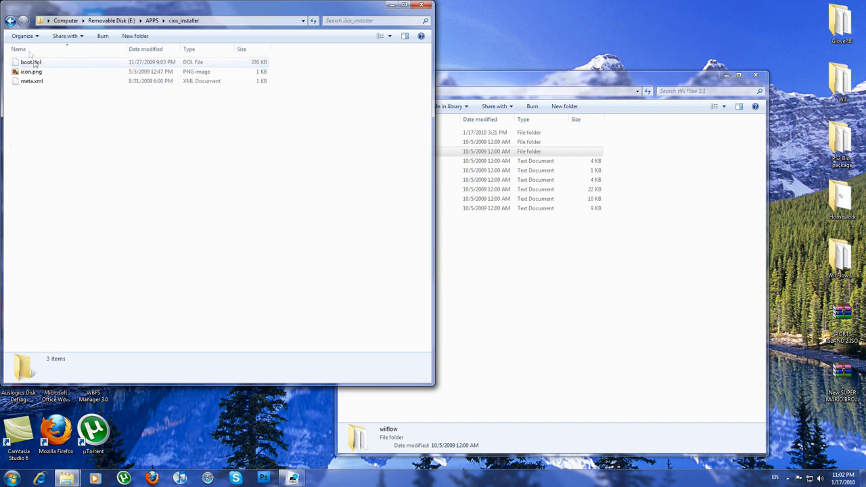
left_click(33, 72)
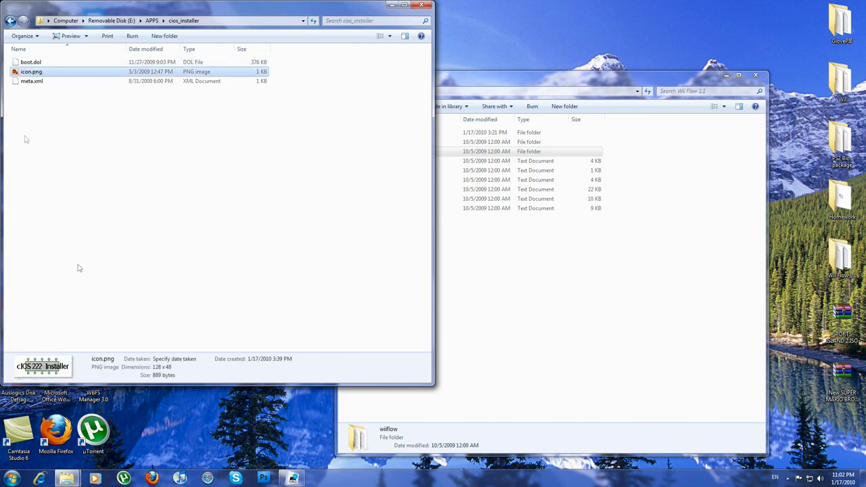
Go back to the SD card's top level and minimize both Explorer windows
left_click(10, 22)
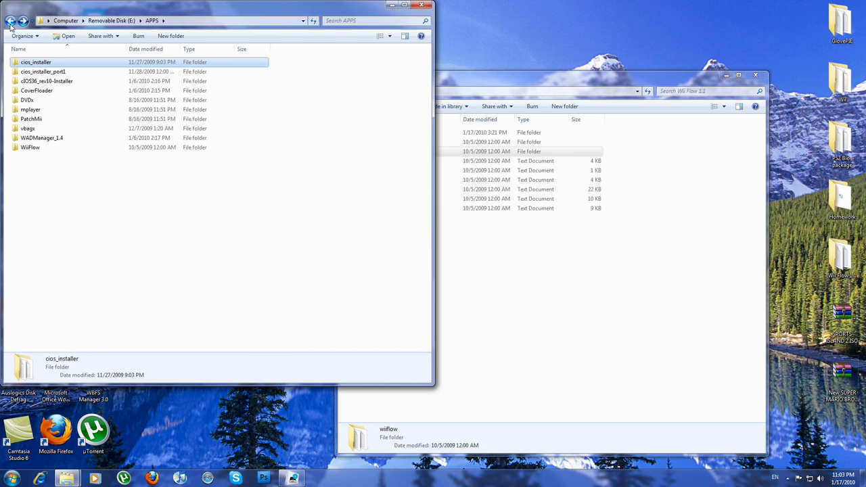
left_click(11, 22)
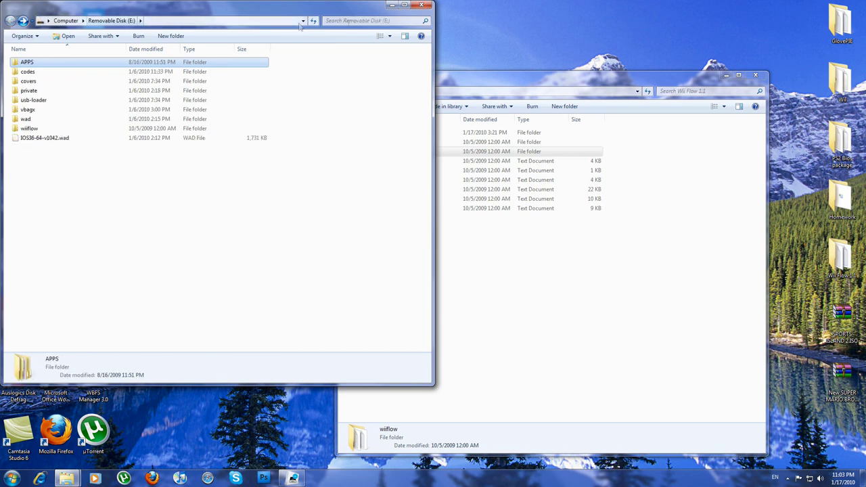
left_click(394, 8)
left_click(731, 76)
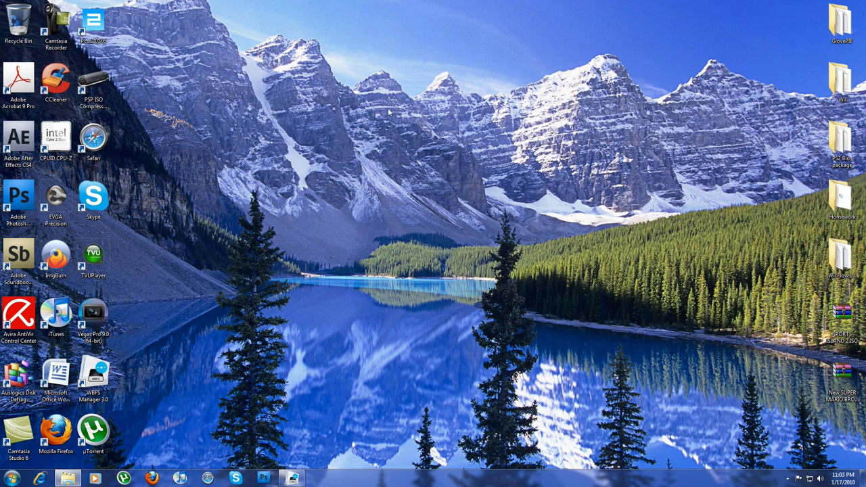
Load wiitdb.com in Firefox, then minimize Firefox and bring up the Start menu
left_click(148, 478)
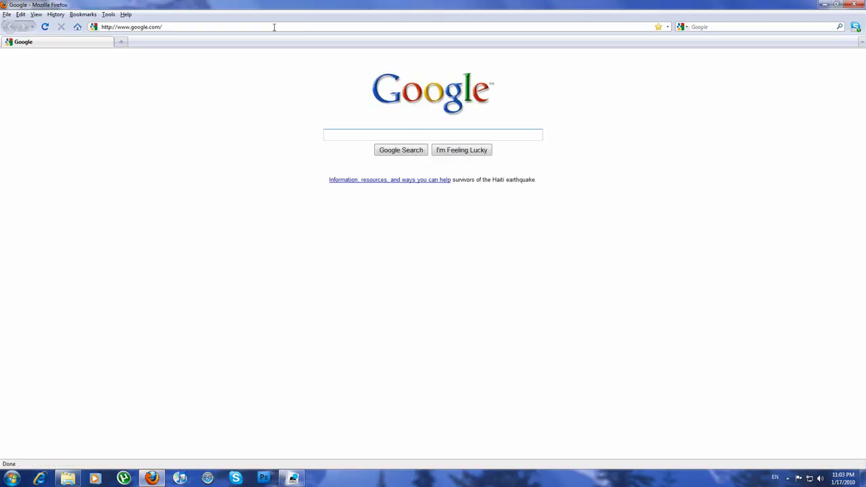
left_click(274, 27)
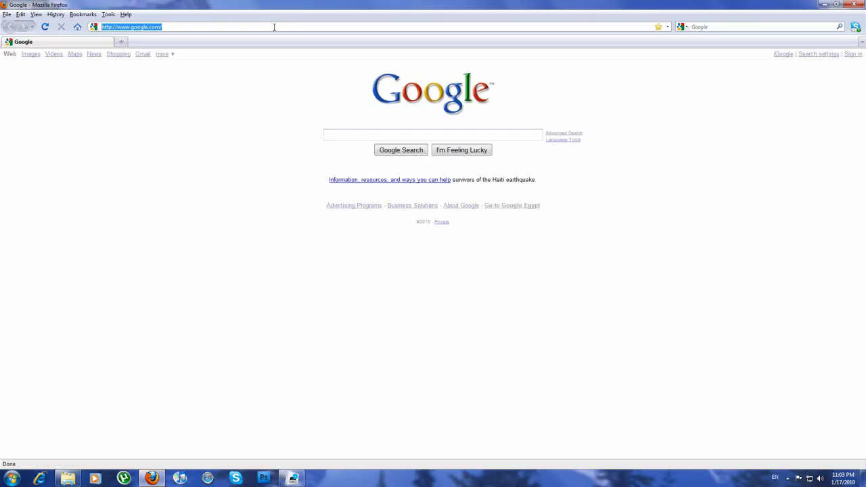
type("wii")
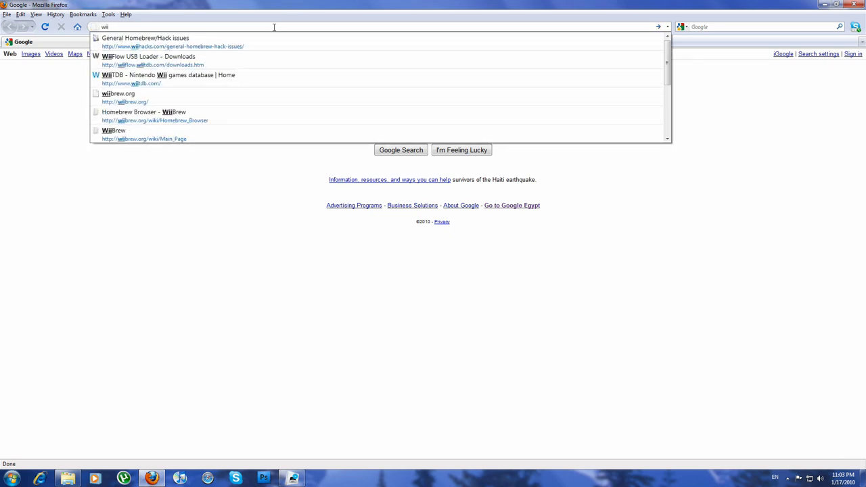
type("tdb")
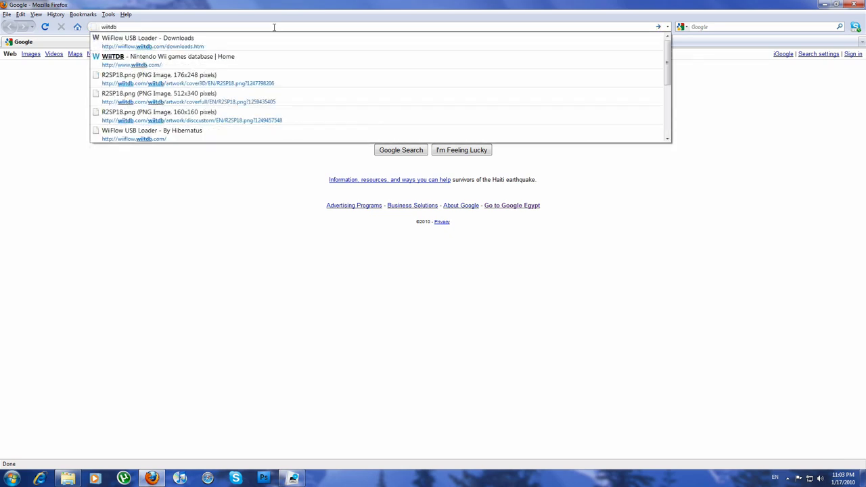
key("Return")
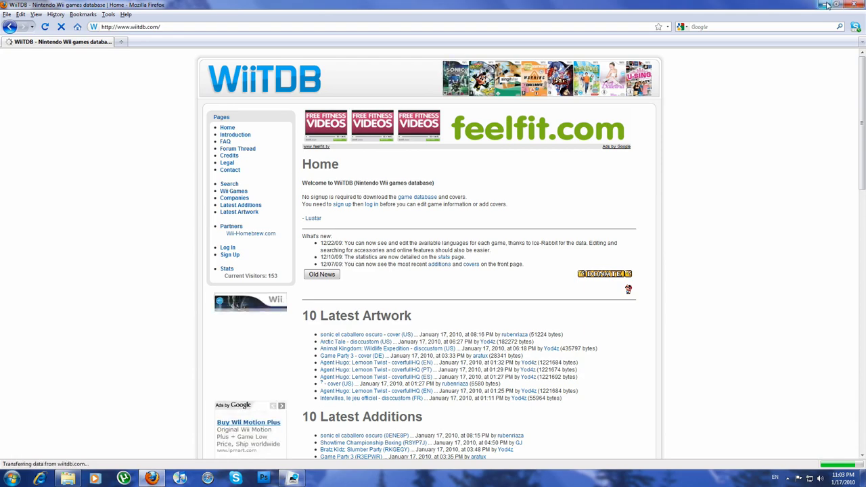
left_click(823, 4)
left_click(11, 478)
Open Computer > Removable Disk (E:) > wiiflow > boxcovers and view the Sports Island 2 cover R2SP18.png
left_click(139, 377)
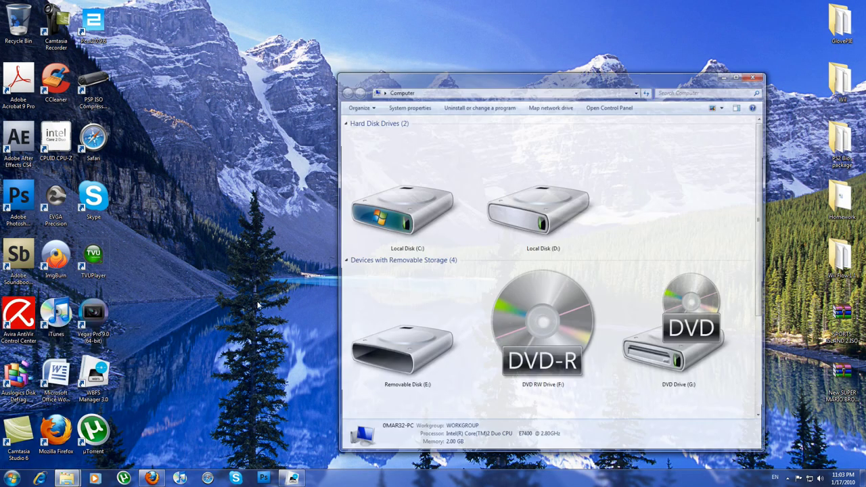
double_click(439, 334)
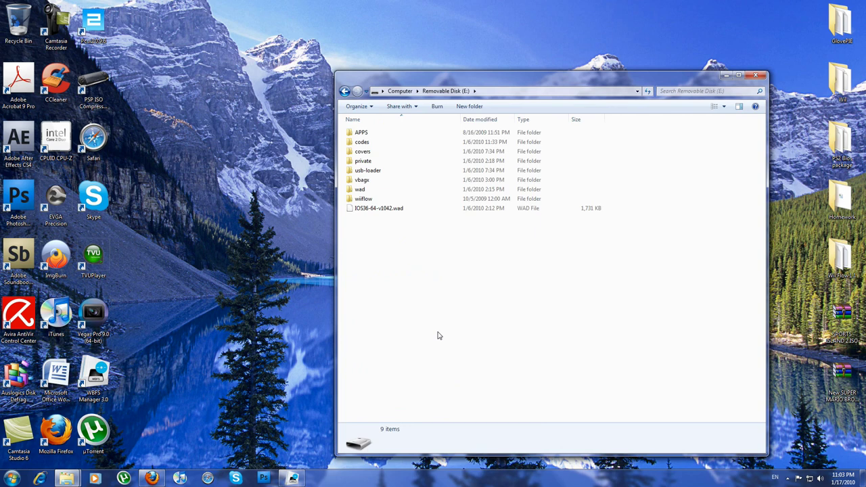
double_click(359, 200)
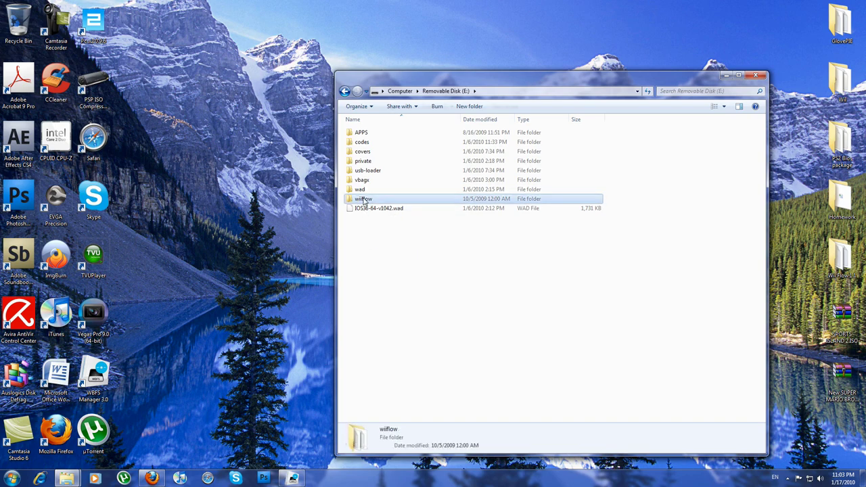
left_click(366, 133)
double_click(365, 134)
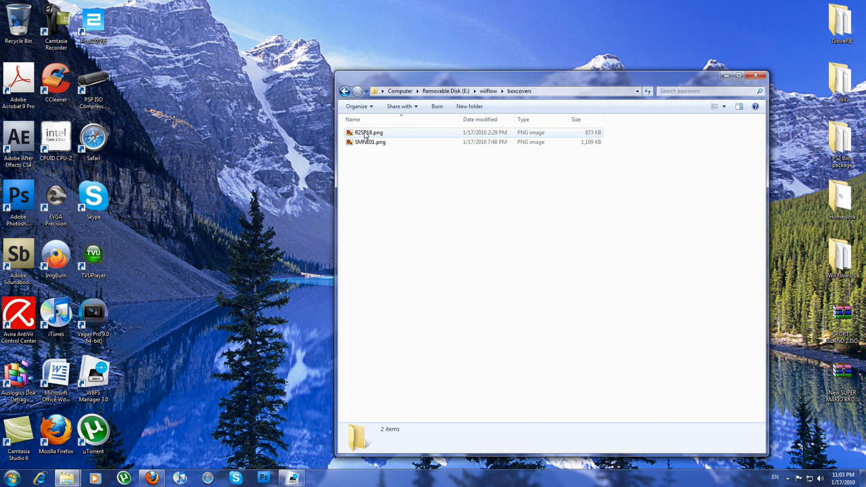
left_click(365, 134)
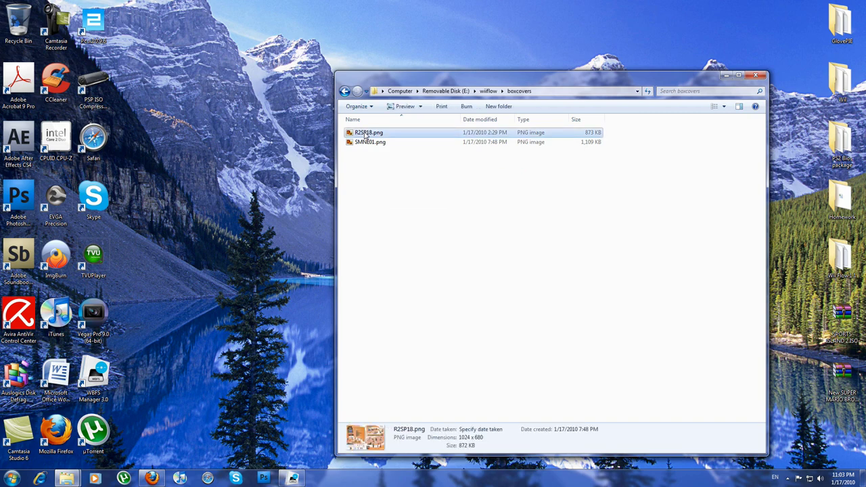
double_click(366, 134)
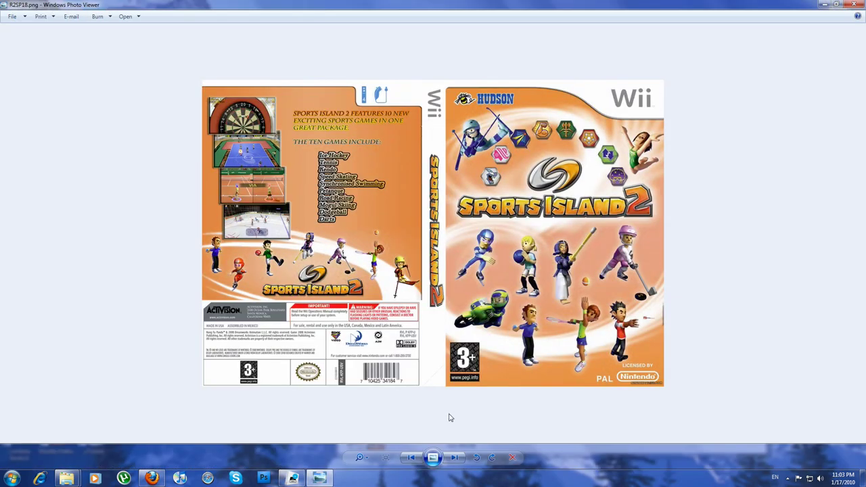
Show the New Super Mario Bros. Wii cover, then close Photo Viewer and the boxcovers window
left_click(454, 458)
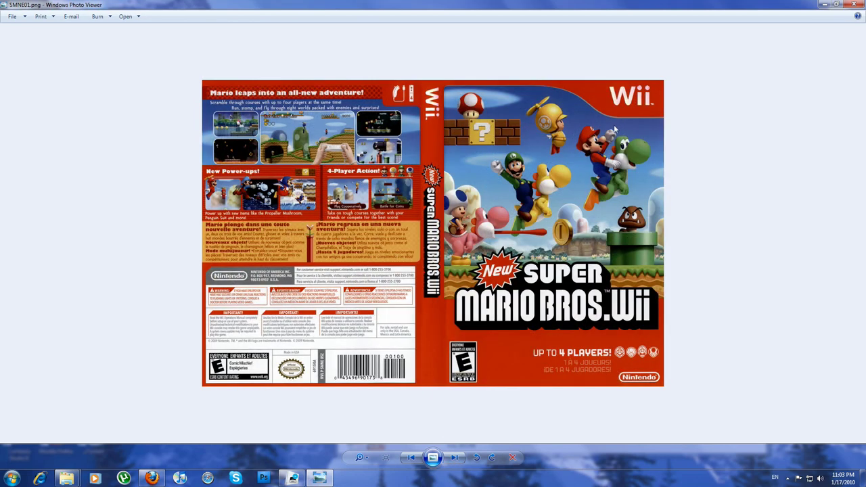
left_click(857, 5)
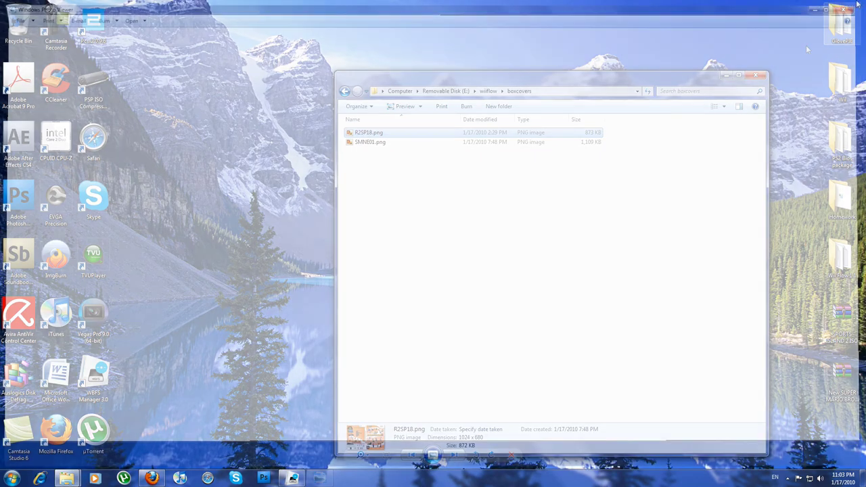
left_click(757, 75)
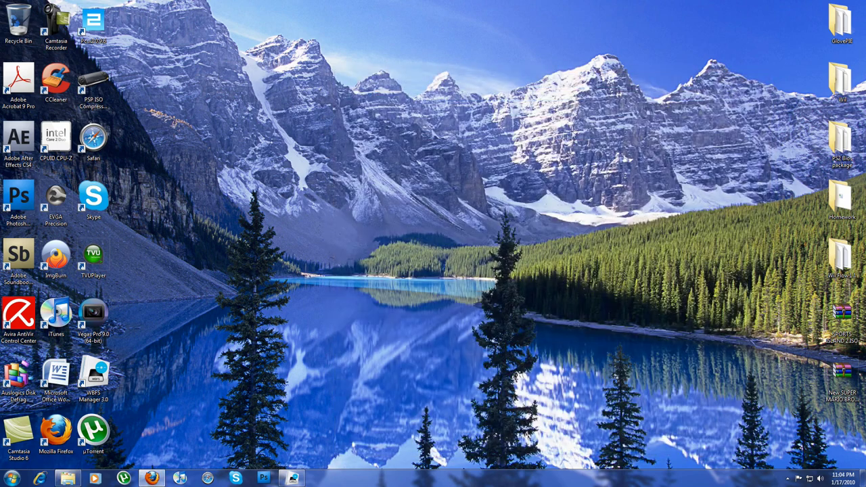